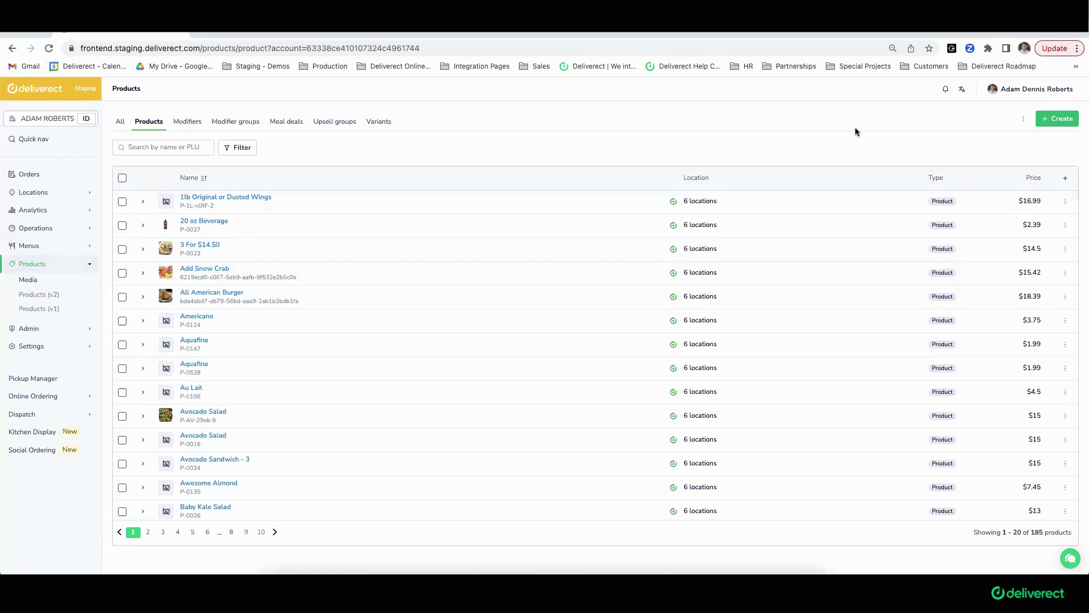
# - Reveal the Sync products, Import and Export options beside Create on the Products page
pyautogui.click(1023, 119)
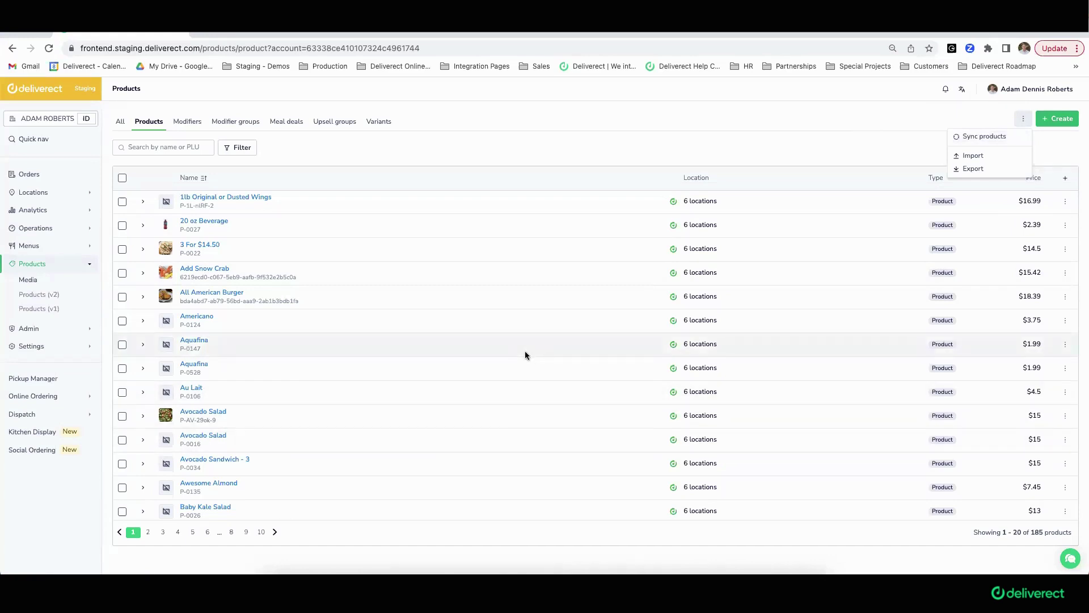
pyautogui.click(187, 123)
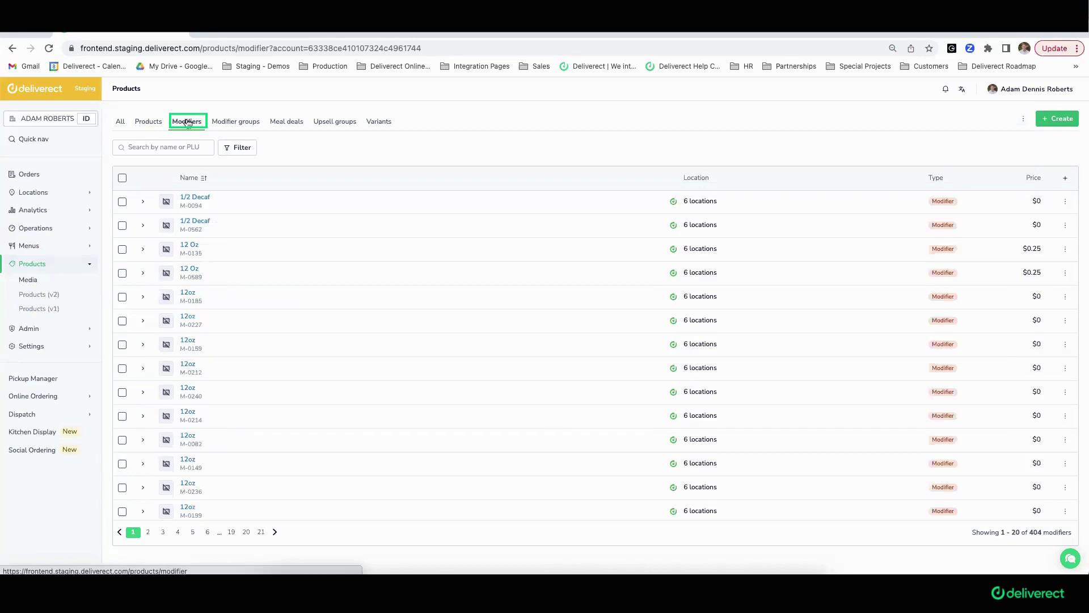
pyautogui.click(225, 124)
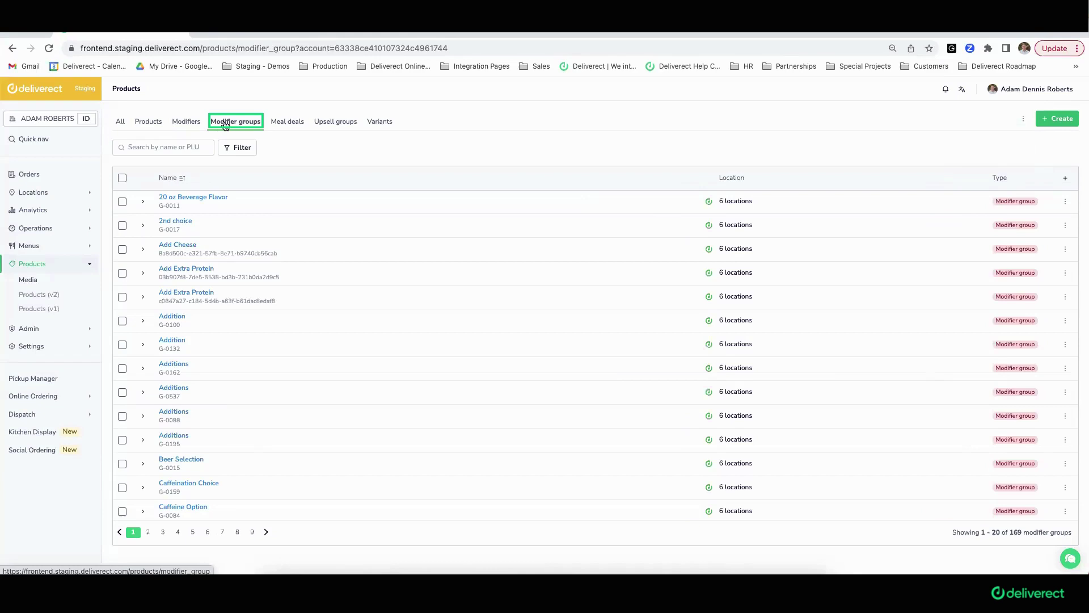
pyautogui.click(278, 122)
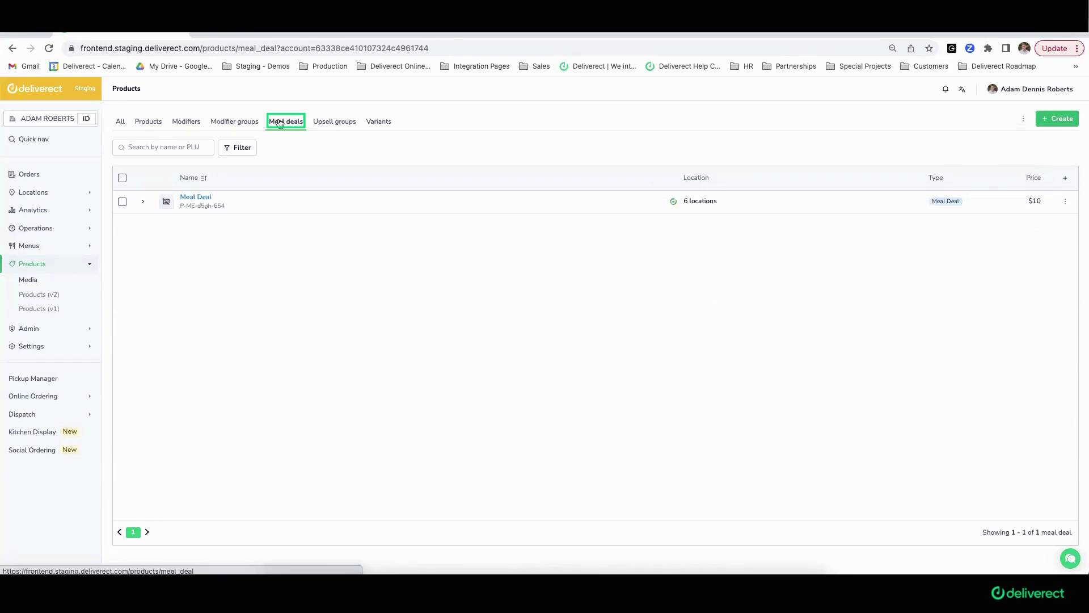
pyautogui.click(121, 124)
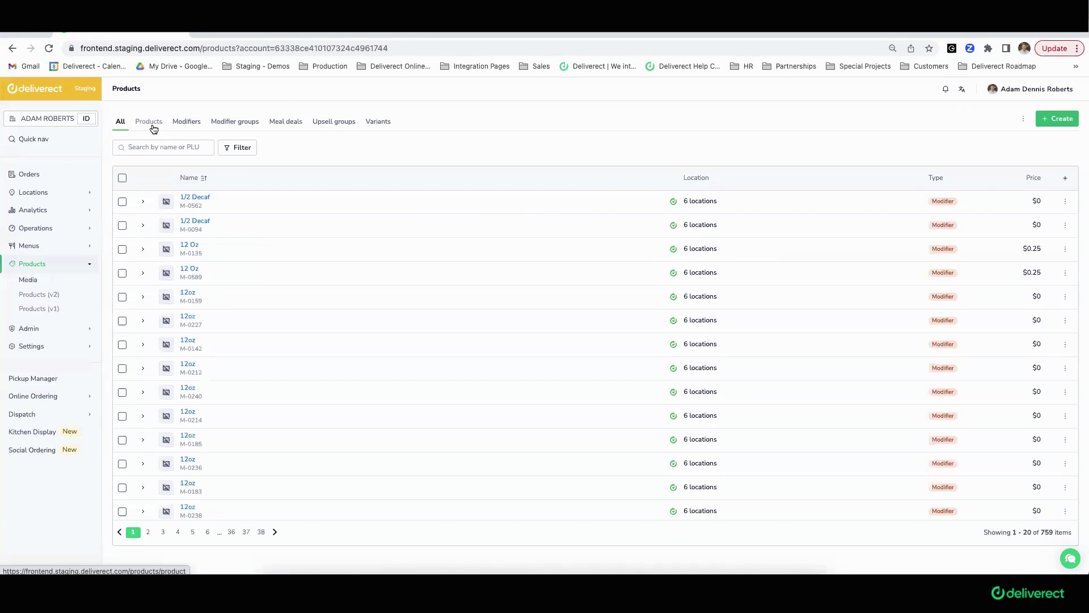
pyautogui.click(153, 125)
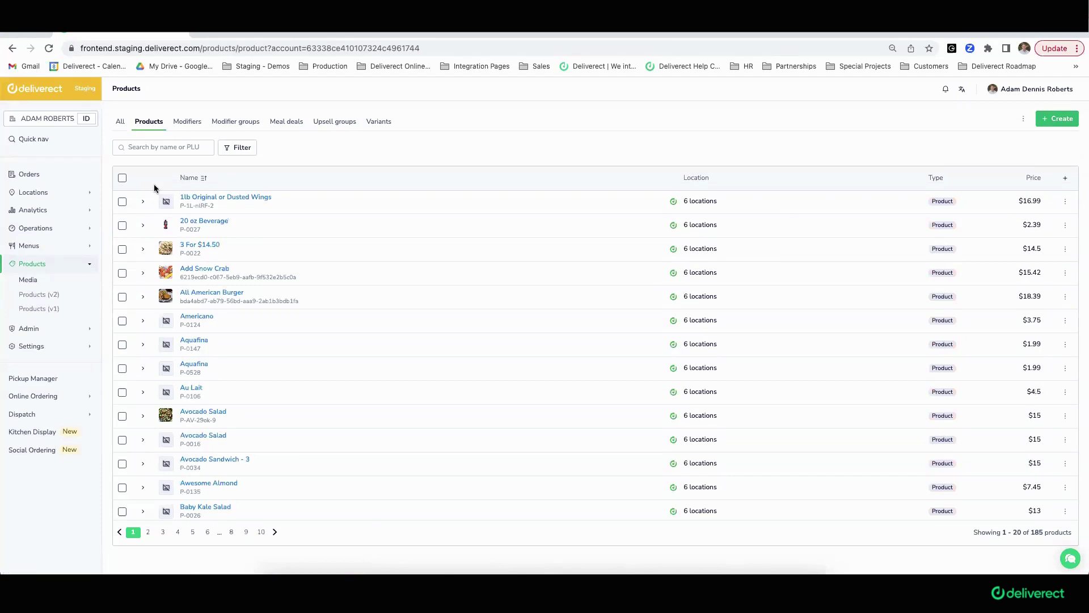
# - Expand 3 For $14.50 to see its per-location prices, then go to the Menus list
pyautogui.click(144, 251)
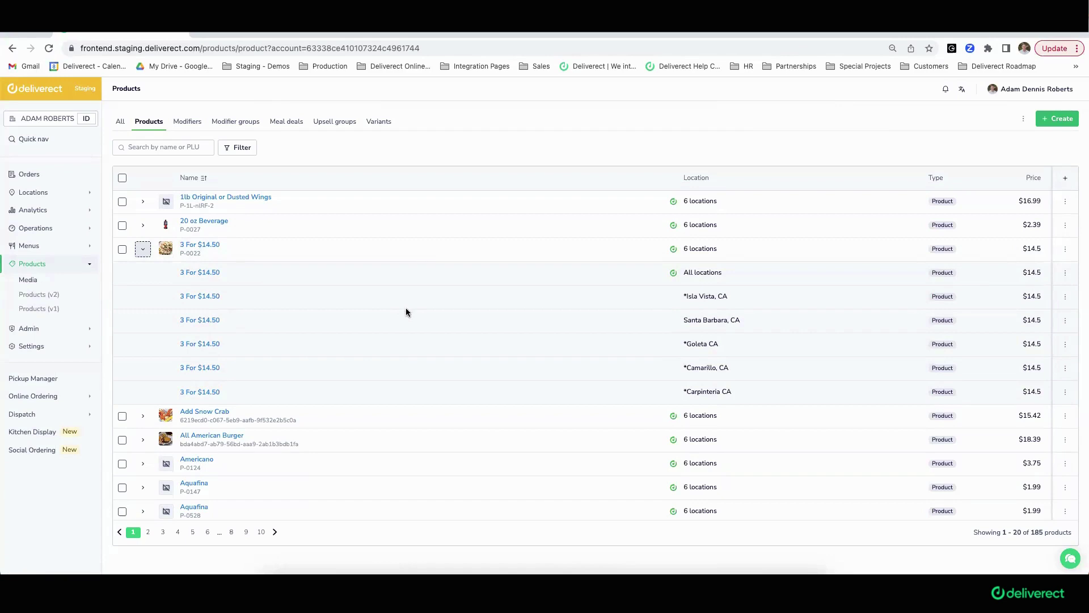
pyautogui.click(50, 248)
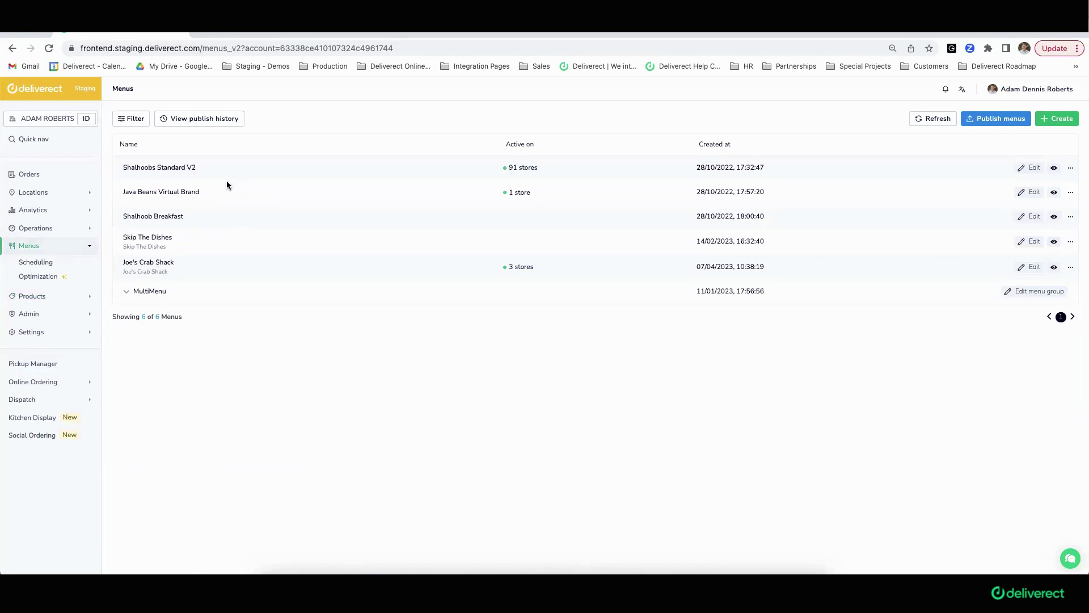
# - Edit the Shalhoobs Standard V2 menu and browse the Snacks item cards and their prices
pyautogui.click(1028, 167)
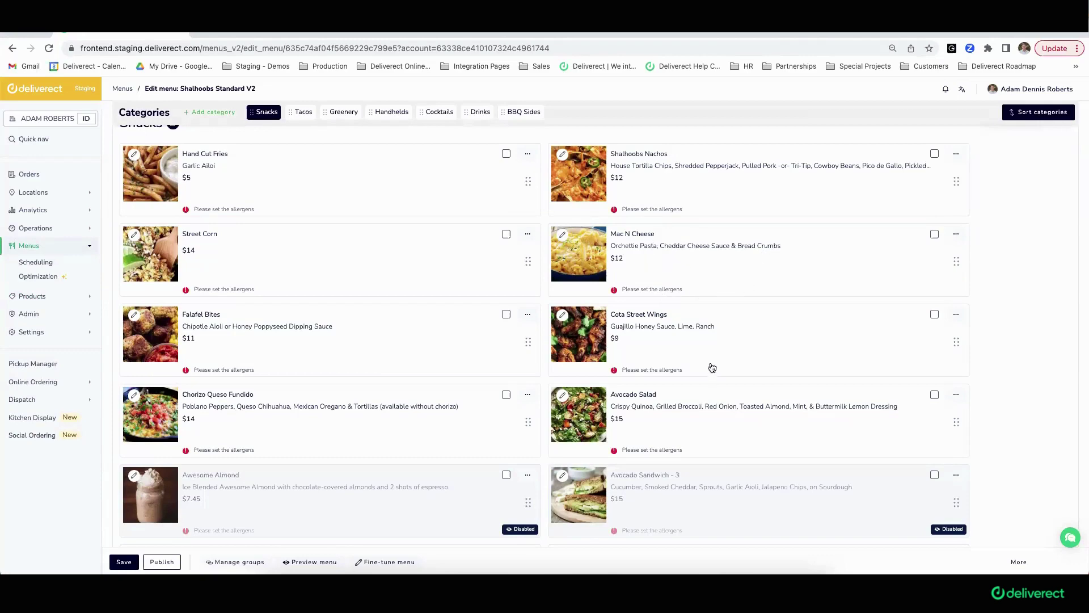
pyautogui.scroll(1, 710, 369)
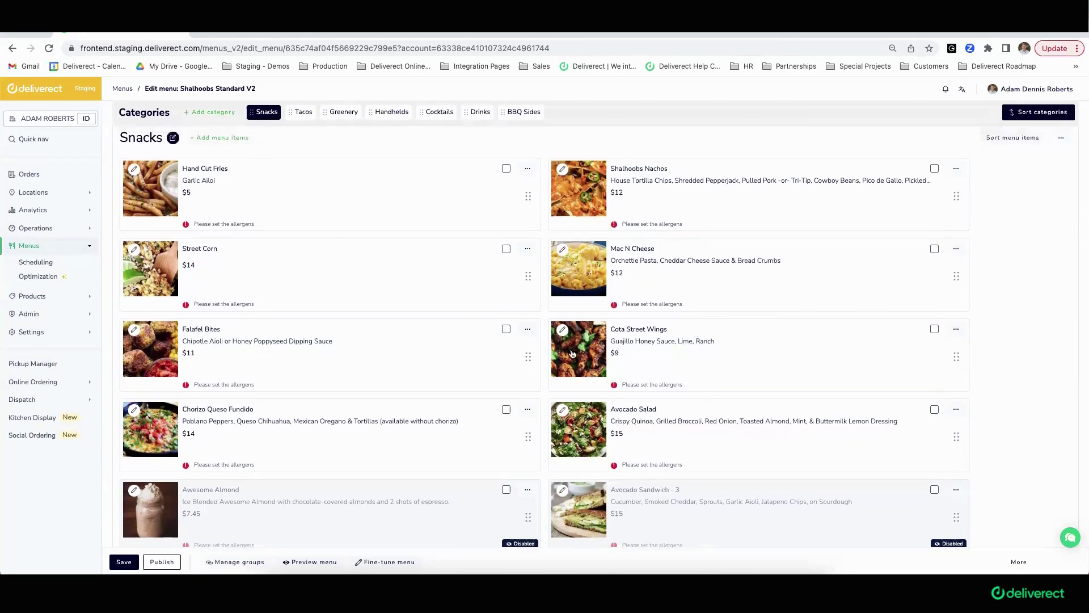
pyautogui.scroll(-5, 572, 352)
pyautogui.scroll(-2, 572, 353)
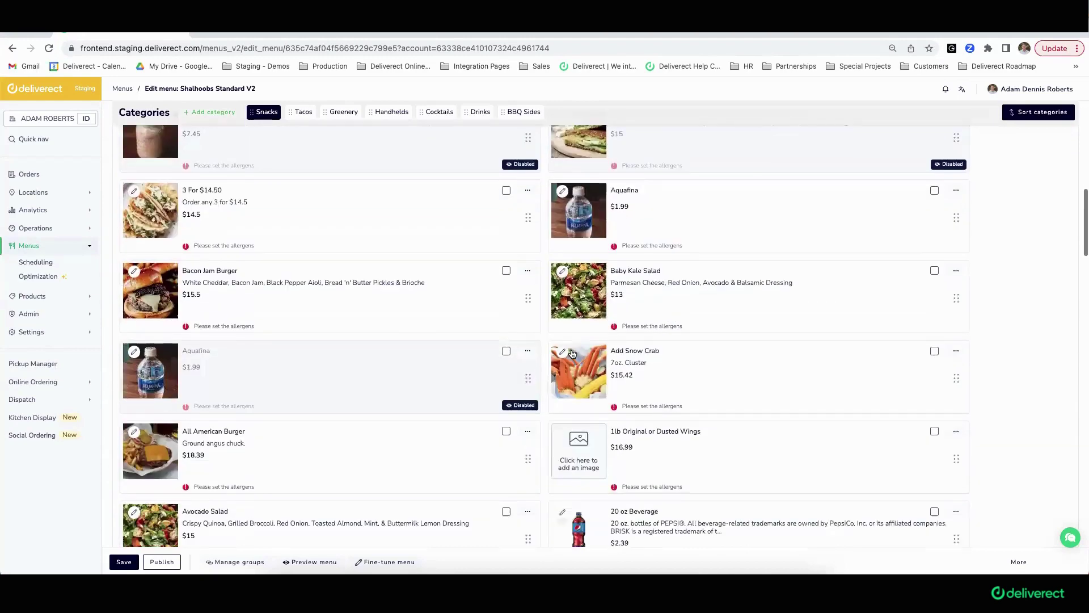
pyautogui.scroll(5, 571, 352)
pyautogui.scroll(2, 571, 352)
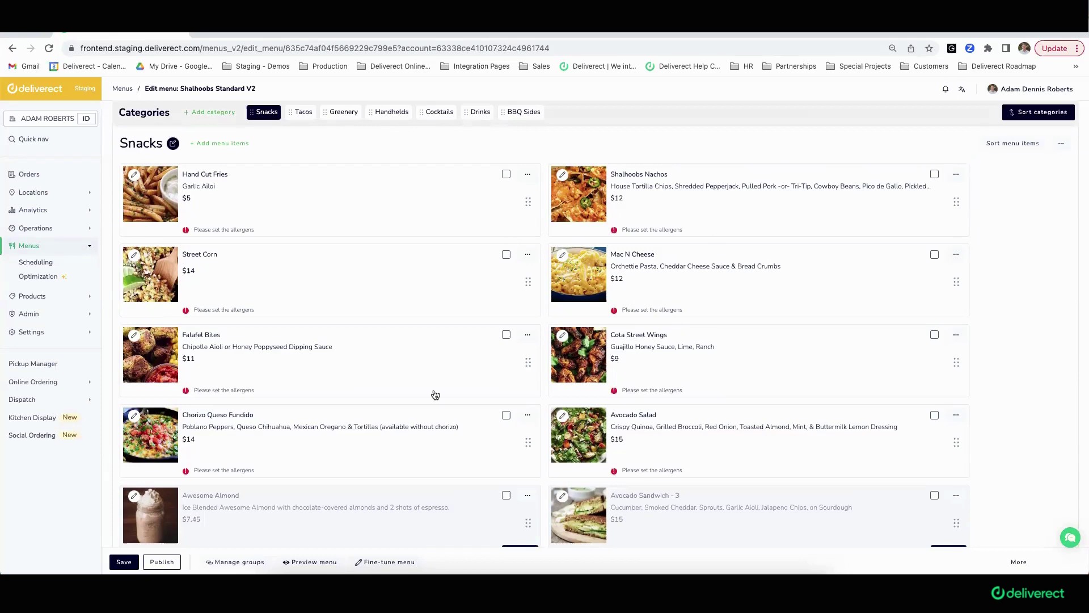
pyautogui.scroll(-10, 526, 355)
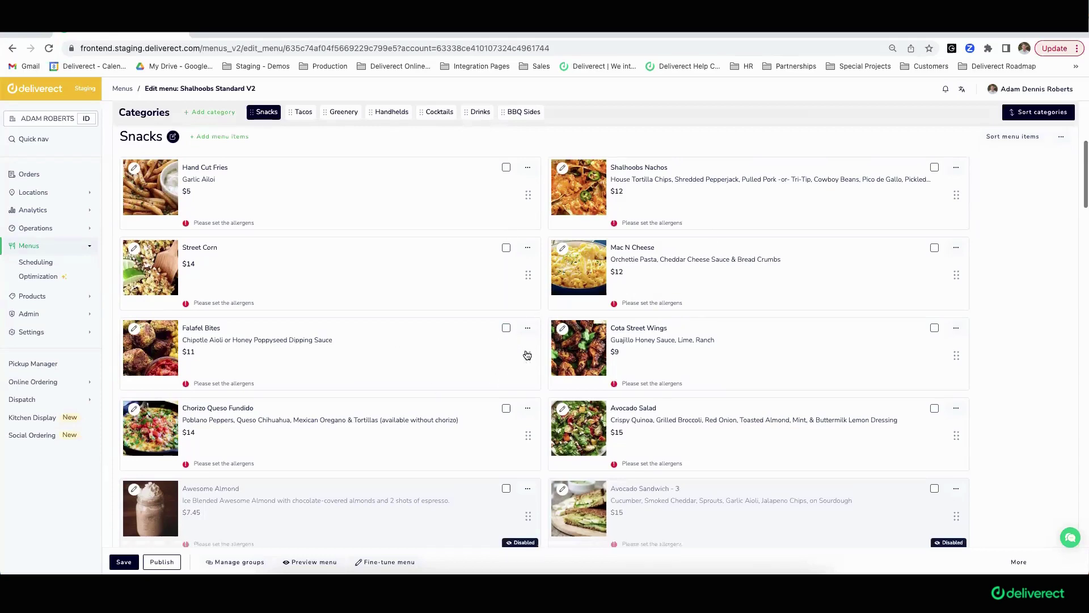
pyautogui.scroll(-2, 527, 356)
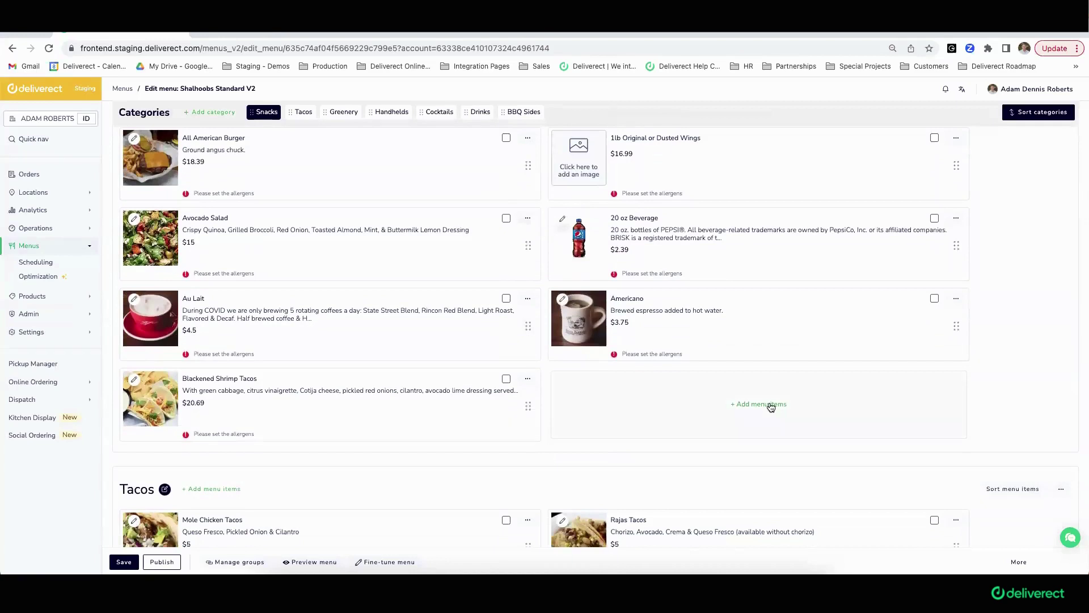
pyautogui.click(770, 404)
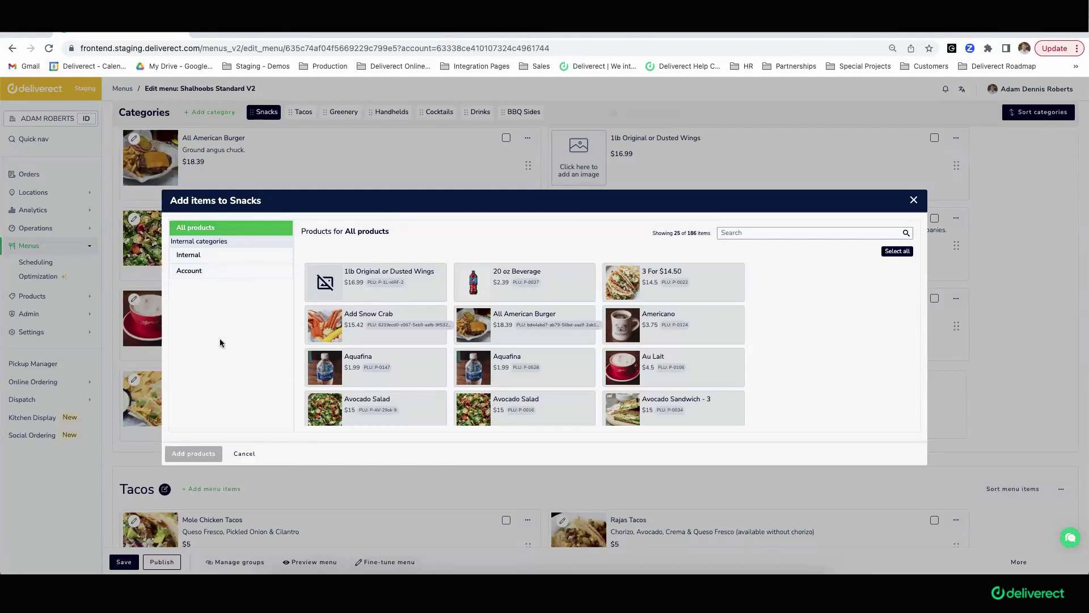
pyautogui.scroll(-3, 467, 361)
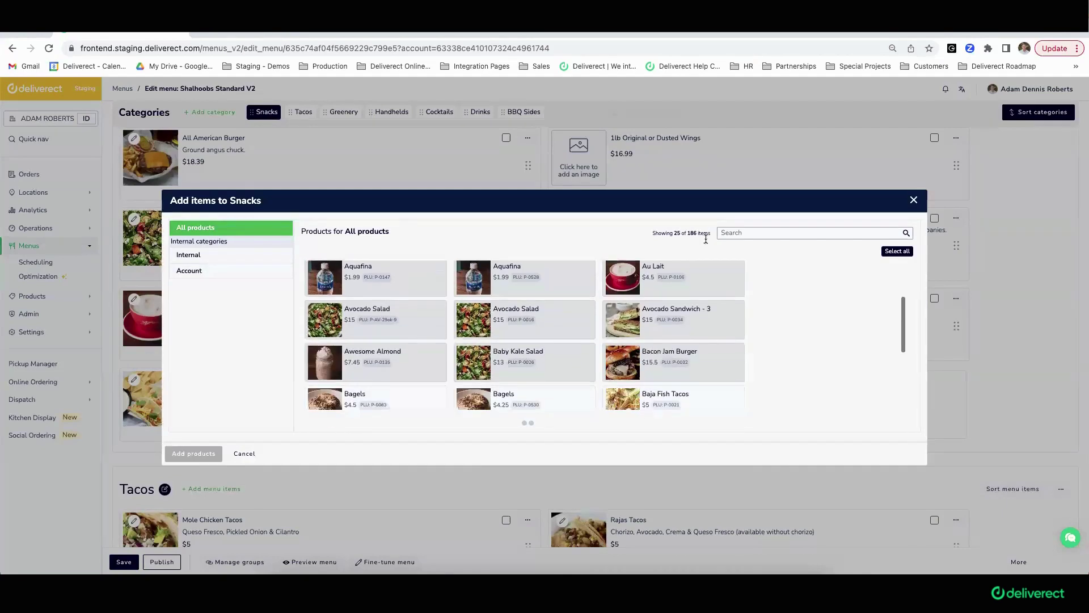
pyautogui.click(726, 234)
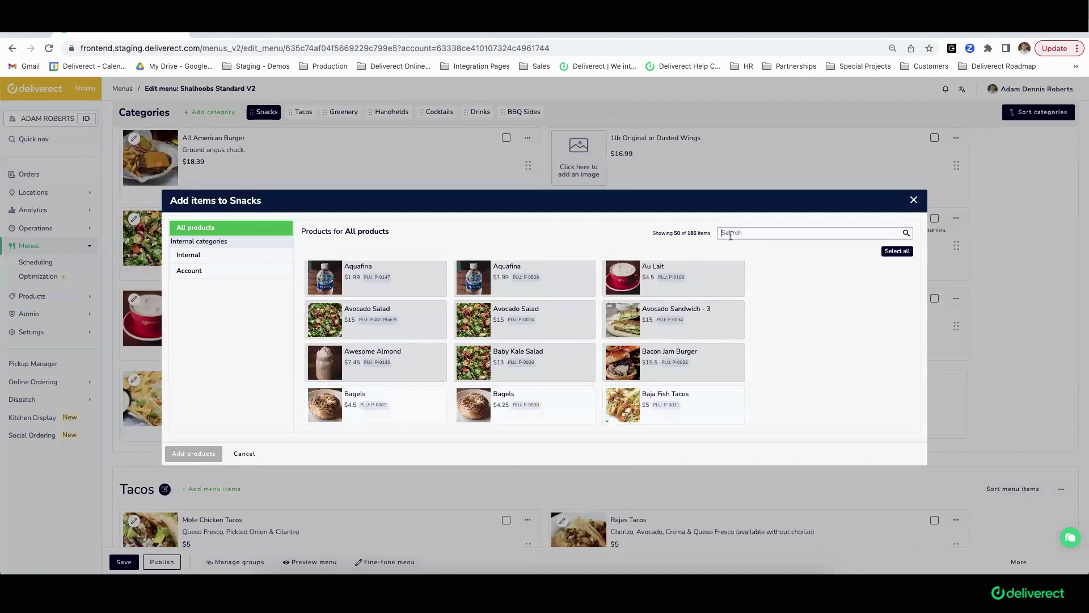
pyautogui.scroll(-1, 681, 358)
pyautogui.click(673, 389)
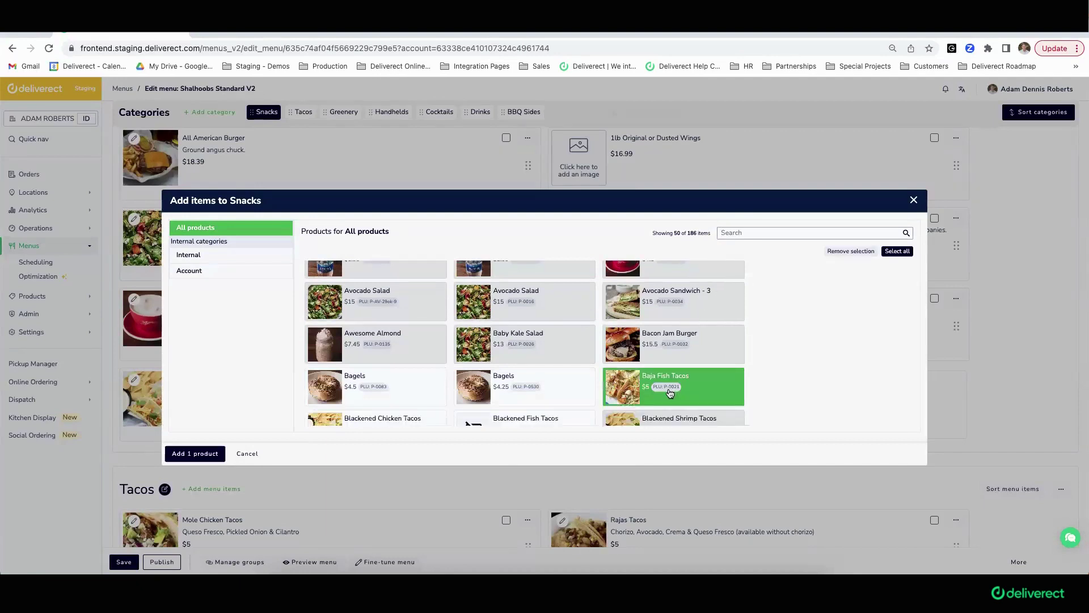
pyautogui.click(207, 457)
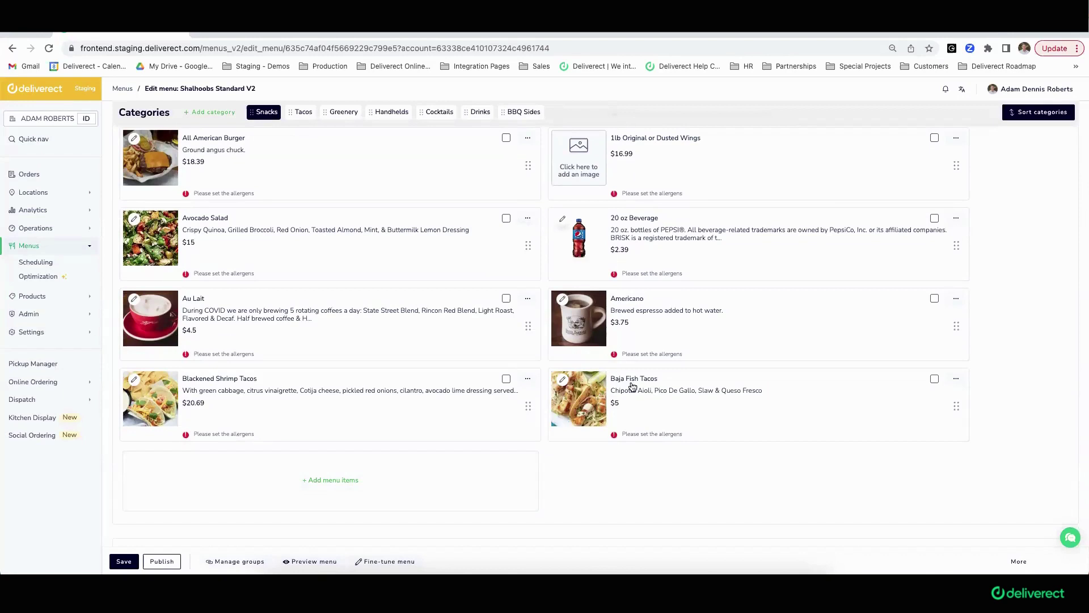
pyautogui.scroll(1, 632, 384)
pyautogui.scroll(-1, 635, 383)
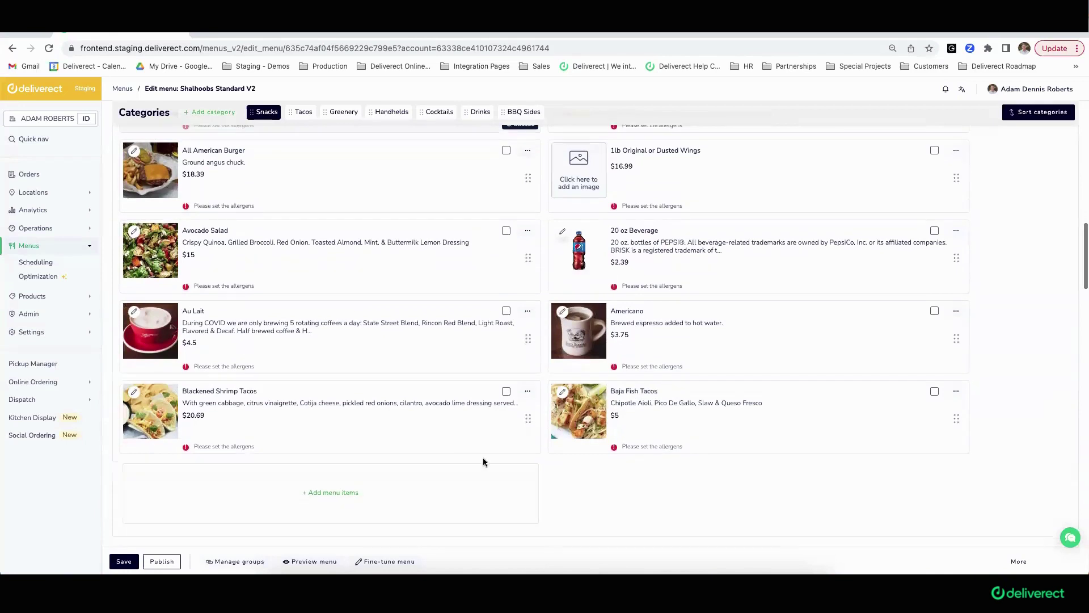
pyautogui.click(175, 562)
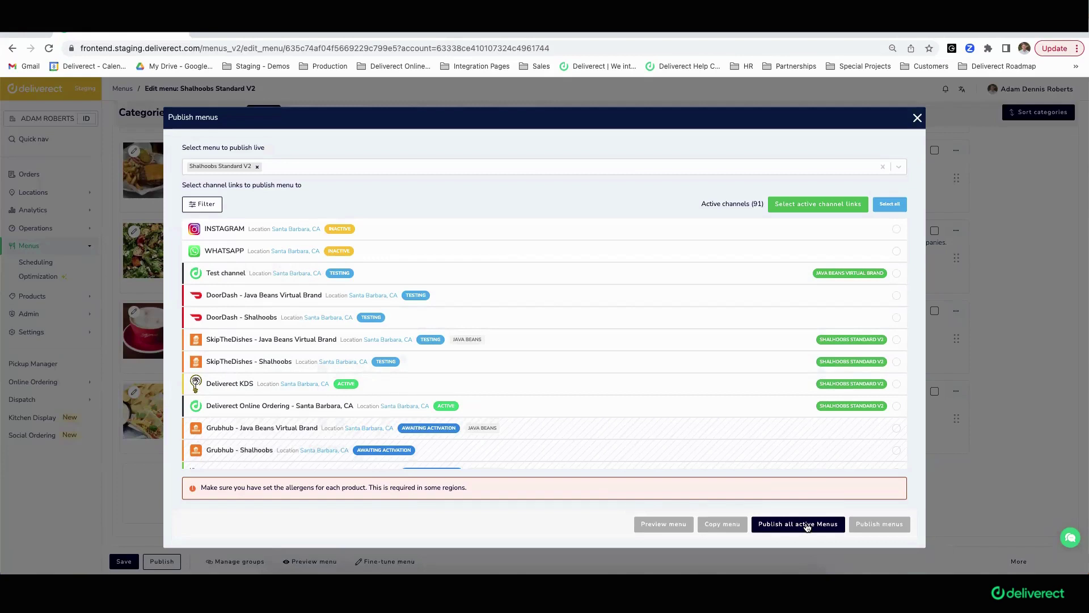
pyautogui.click(214, 208)
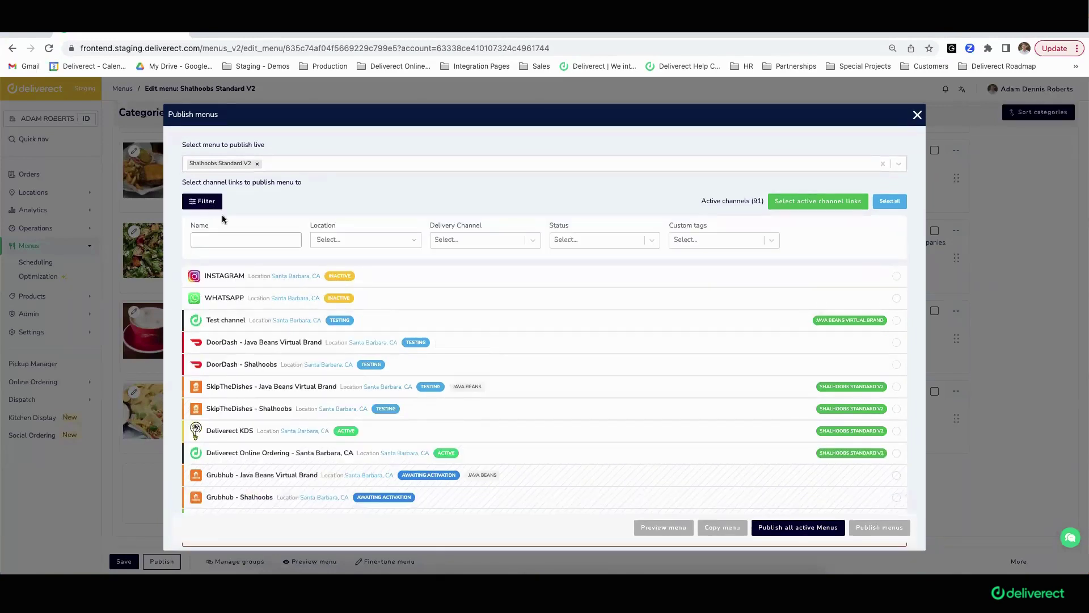
pyautogui.click(363, 240)
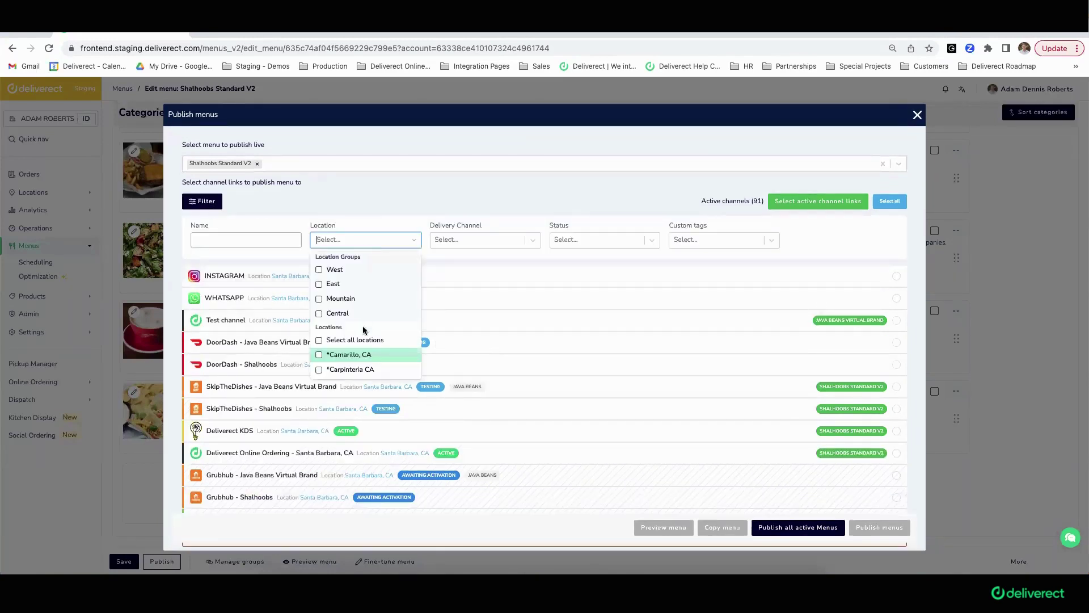
pyautogui.click(318, 354)
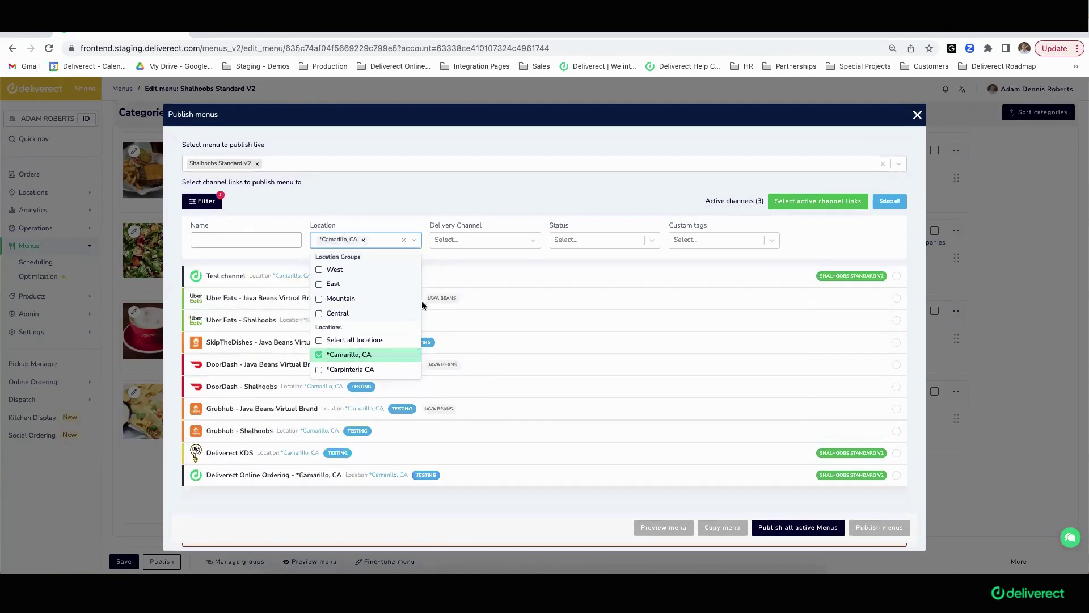
pyautogui.click(513, 199)
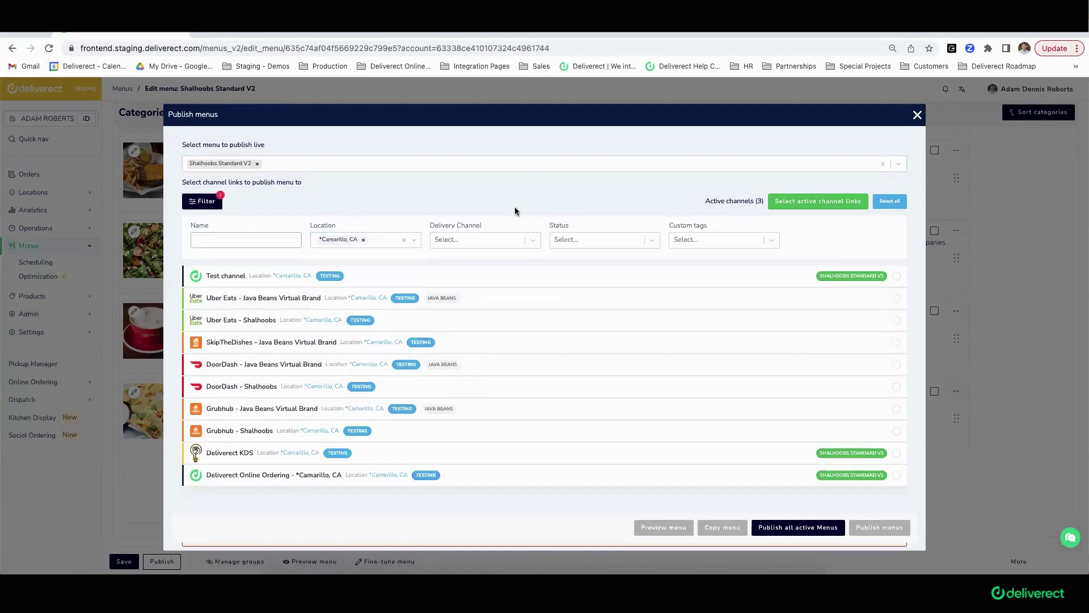
pyautogui.click(916, 116)
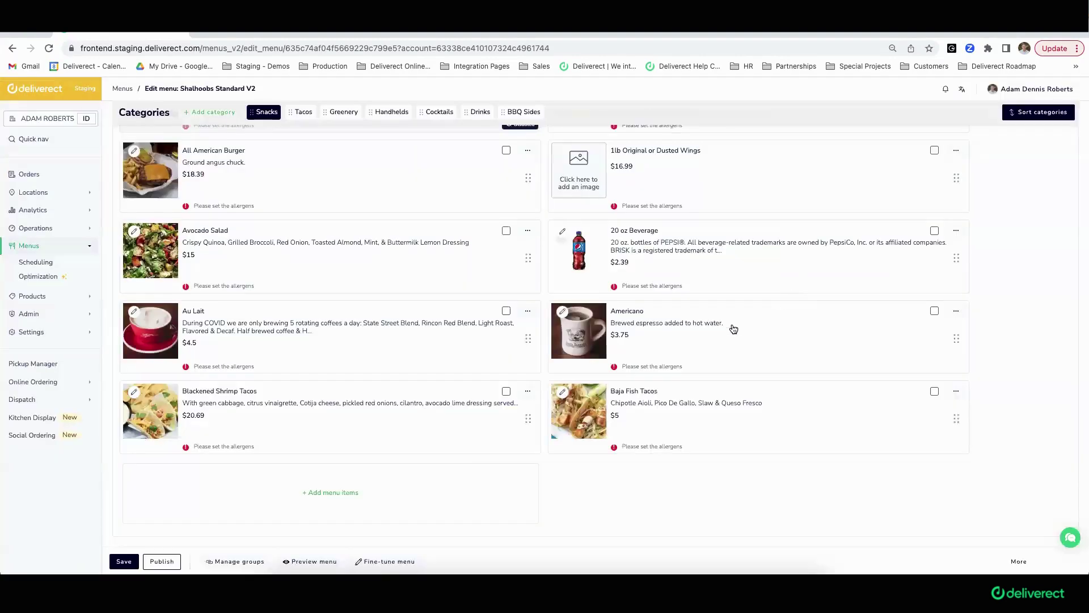
# - In Scheduling, clear all Channels and view each location's opening hours, such as Camarillo 00:00–23:59
pyautogui.scroll(2, 734, 329)
pyautogui.scroll(5, 734, 329)
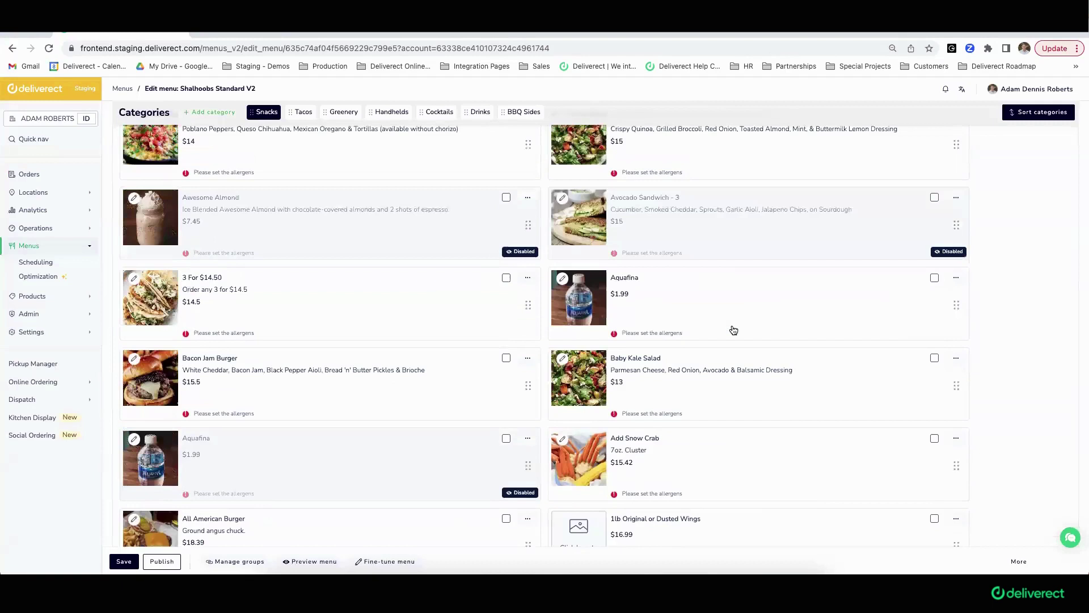
pyautogui.scroll(2, 753, 299)
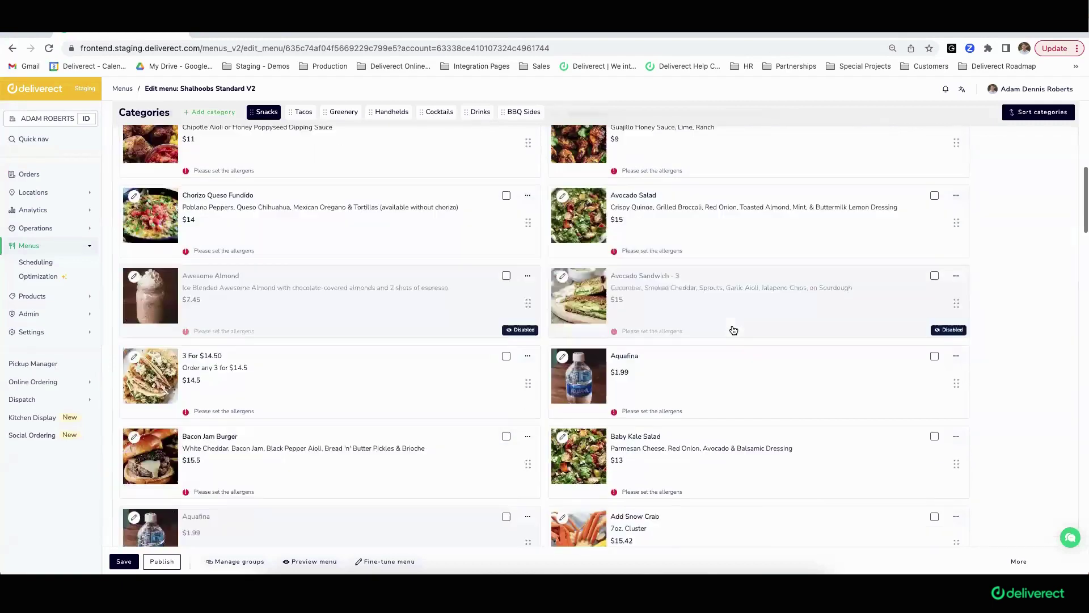
pyautogui.click(51, 266)
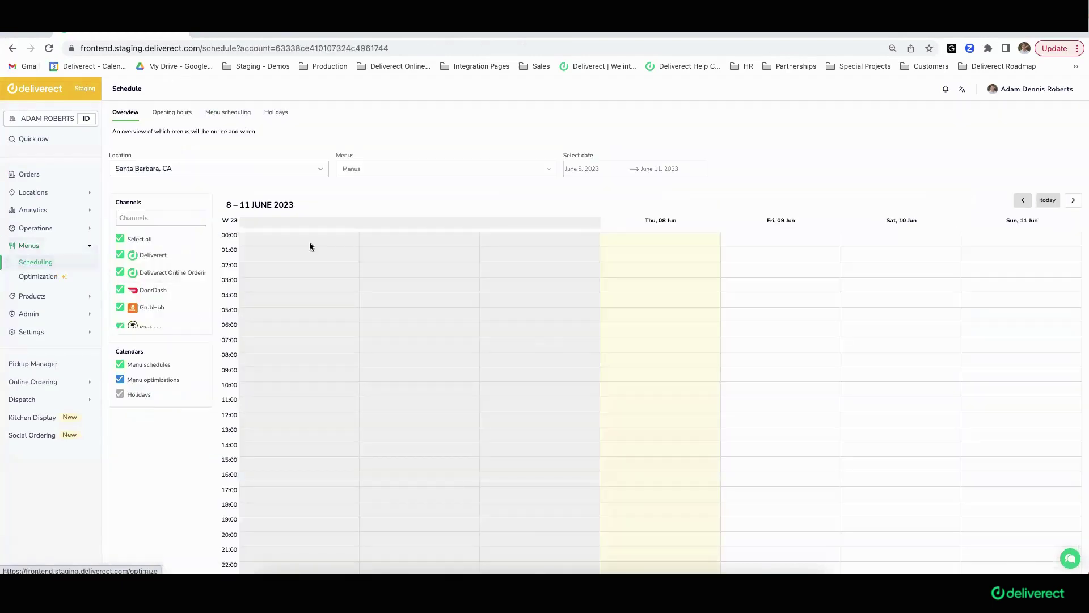
pyautogui.click(120, 239)
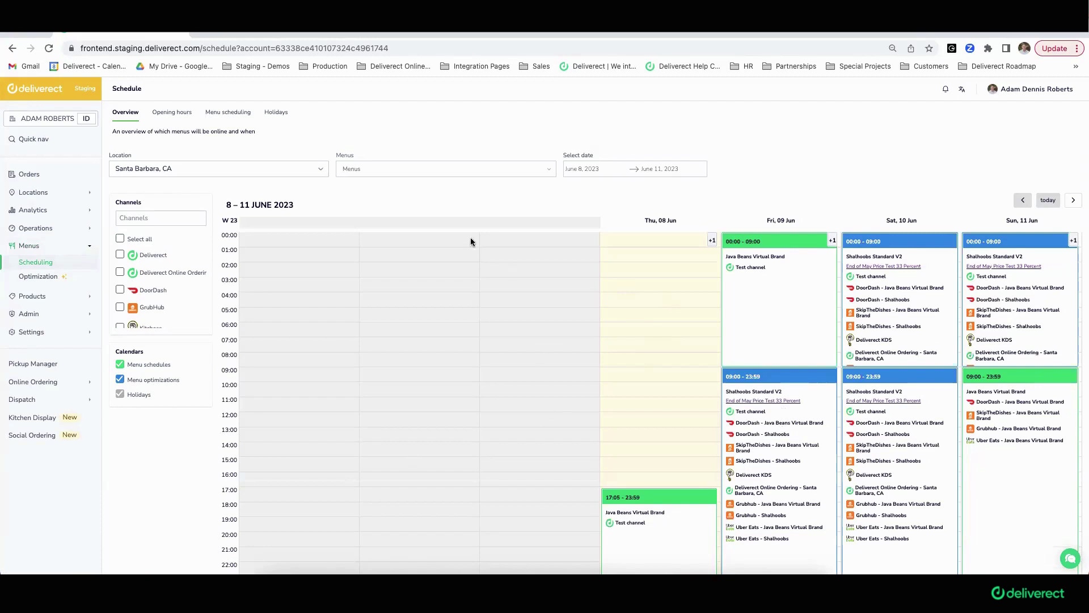
pyautogui.click(171, 117)
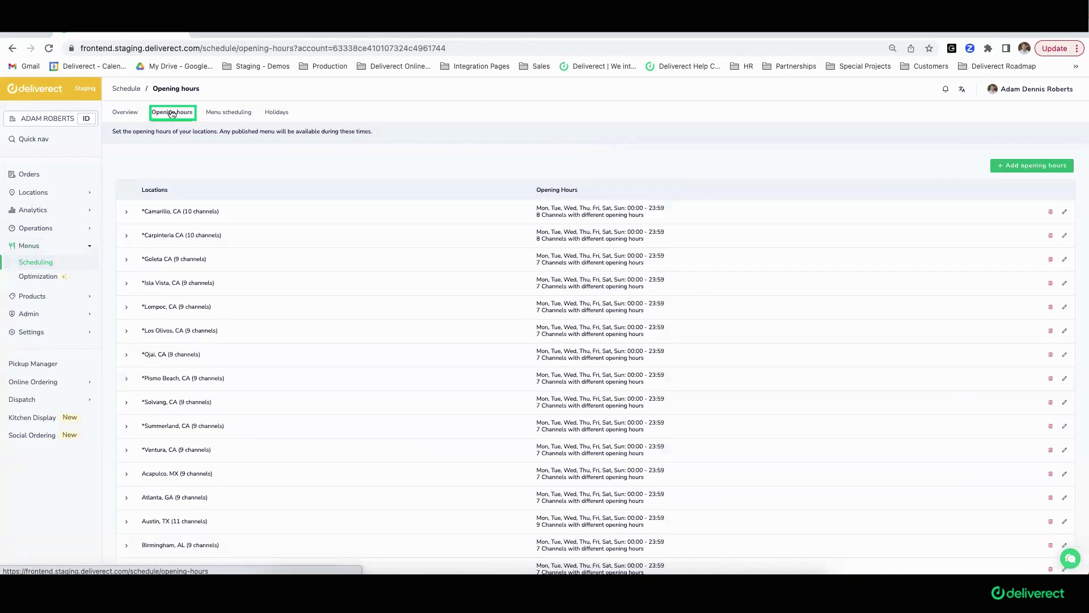
# - View per-location holiday closures, such as Santa Barbara closed 25/12/2022 09:00–12:00
pyautogui.click(281, 115)
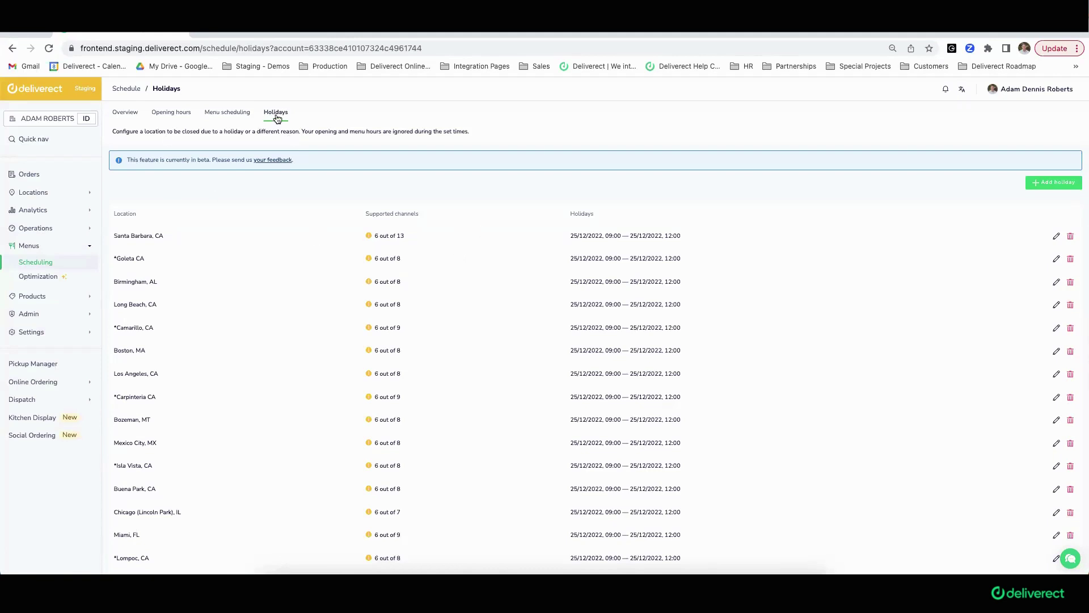
# - Return to the schedule Overview and clear all Channels to show the 8–11 June menu blocks
pyautogui.click(125, 112)
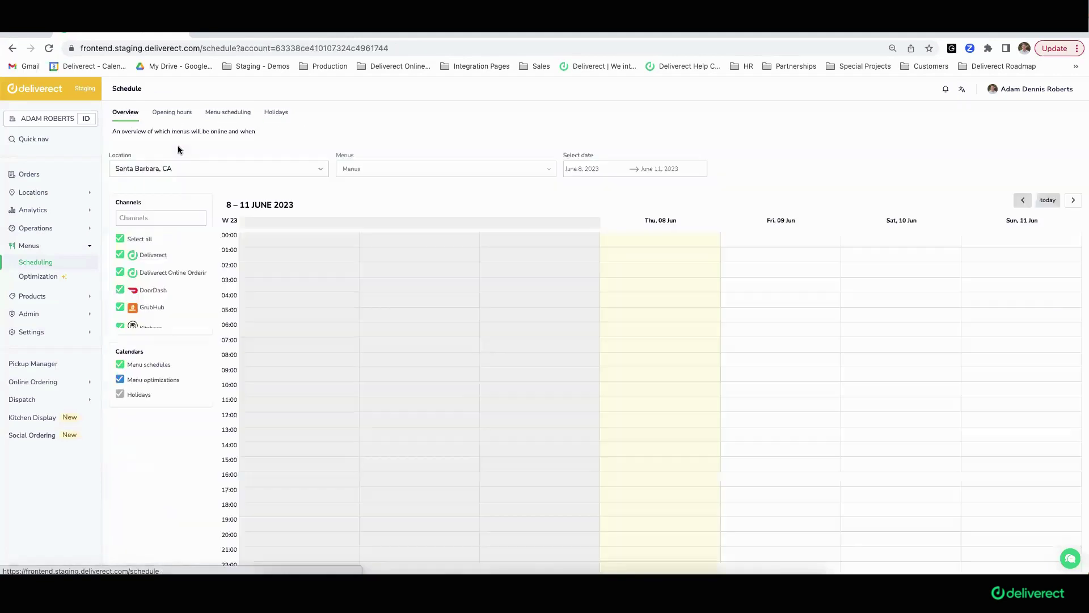
pyautogui.click(210, 117)
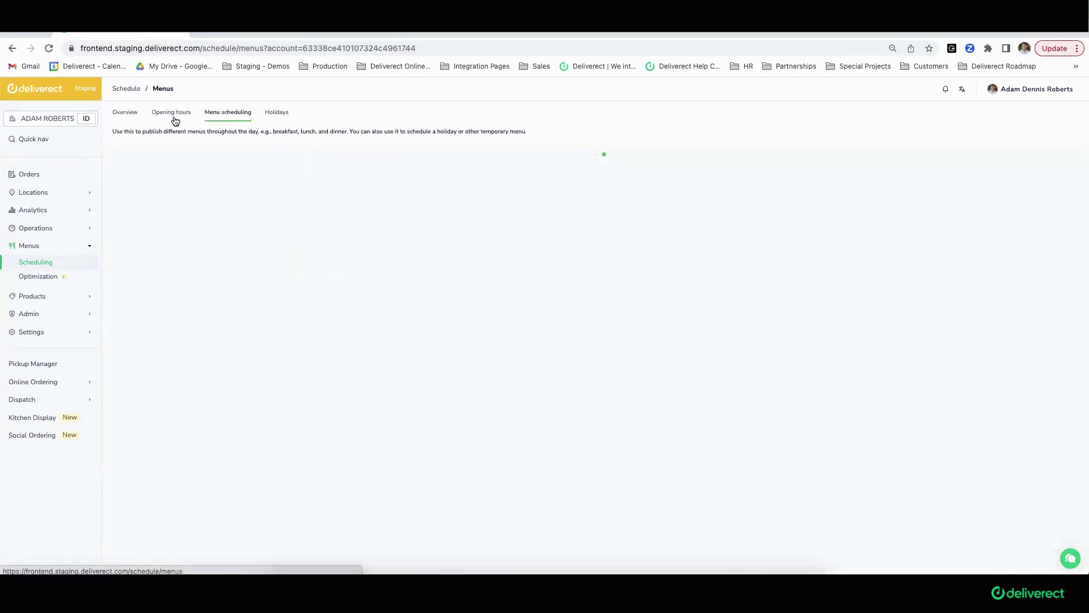
pyautogui.click(129, 113)
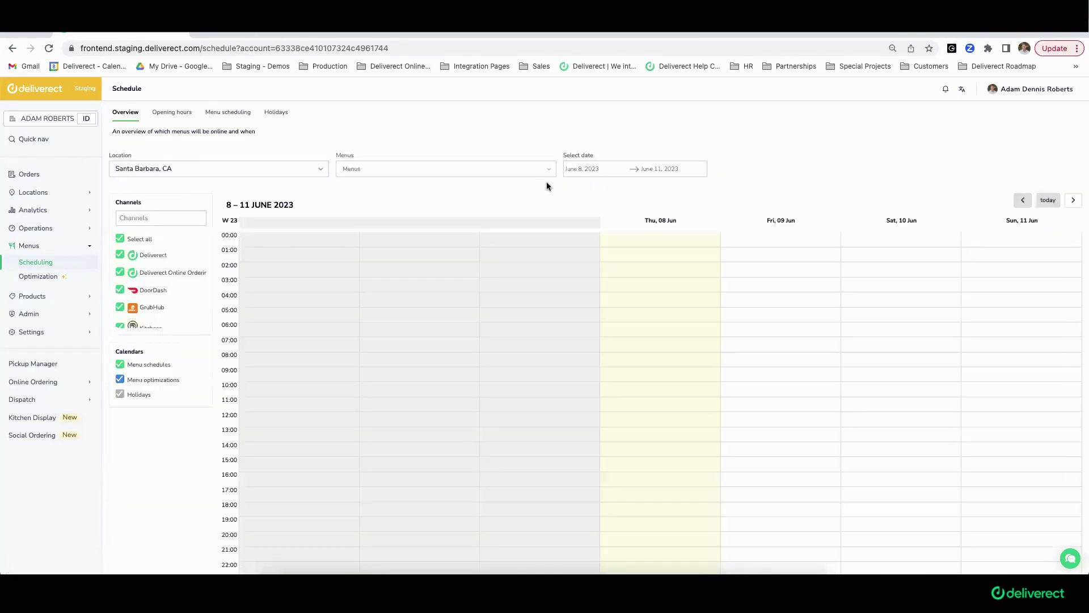
pyautogui.click(119, 239)
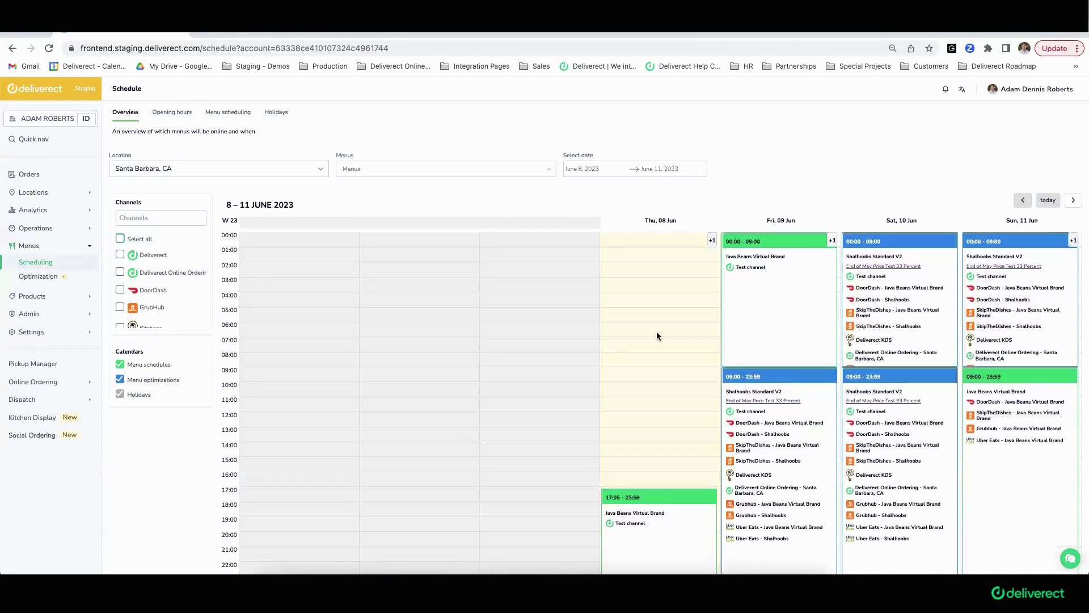